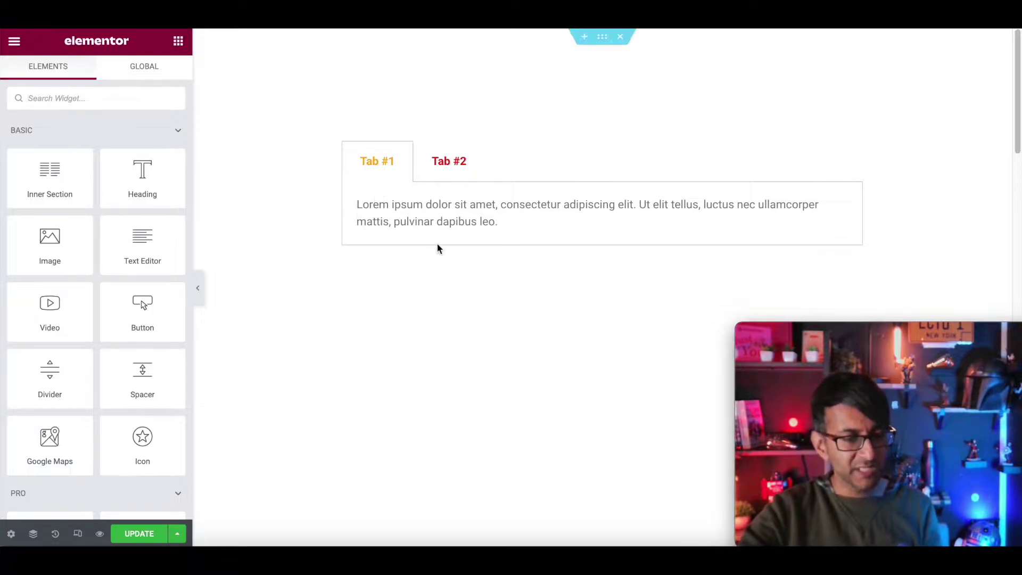
# - Replace Tab #1's Lorem ipsum paragraph in the Tabs widget with the text 'dfdfdfd'
pyautogui.click(450, 161)
pyautogui.click(386, 168)
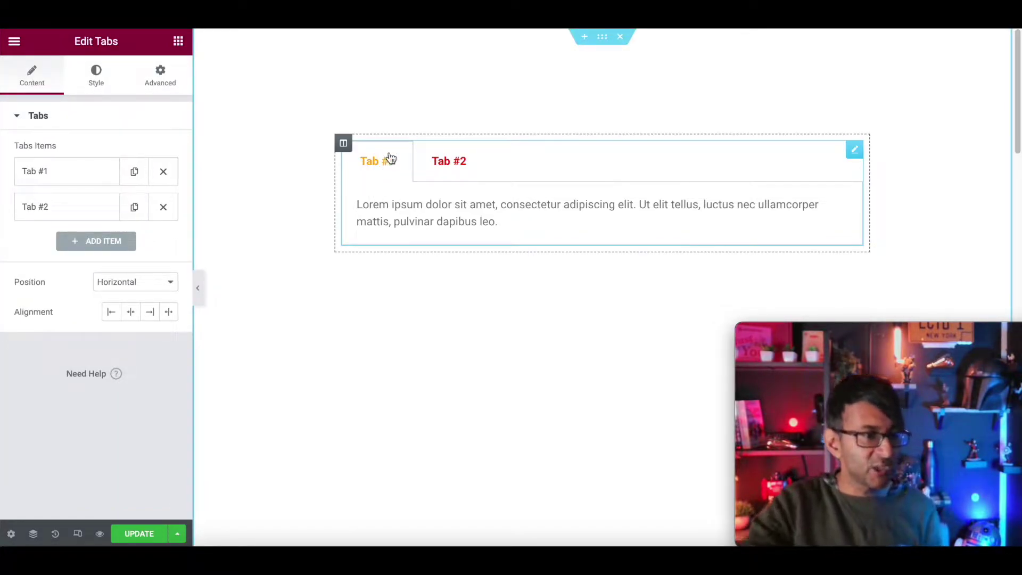
pyautogui.click(94, 177)
pyautogui.moveTo(140, 476); pyautogui.dragTo(7, 365)
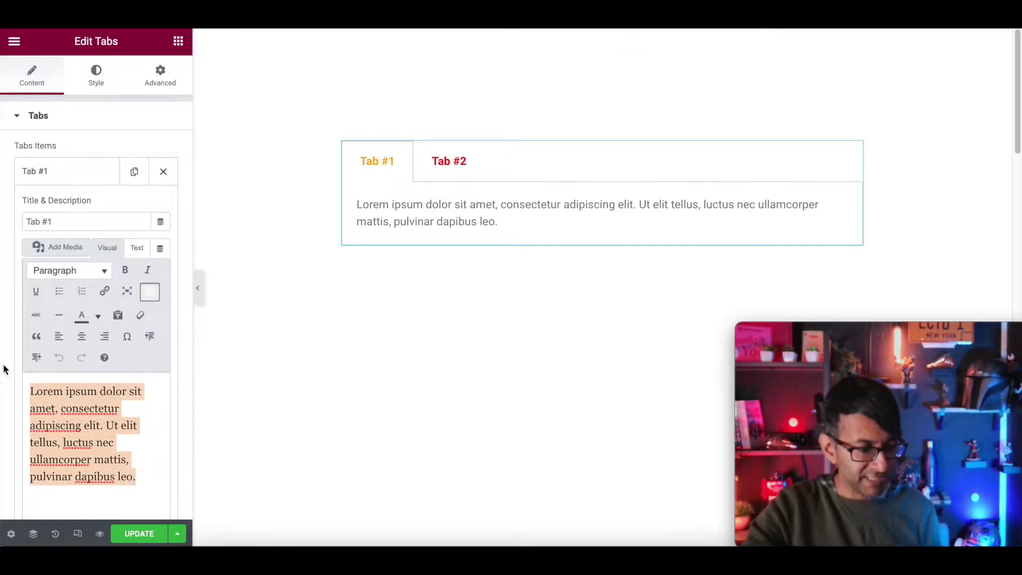
pyautogui.write('dfdfdfd')
pyautogui.press('Return')
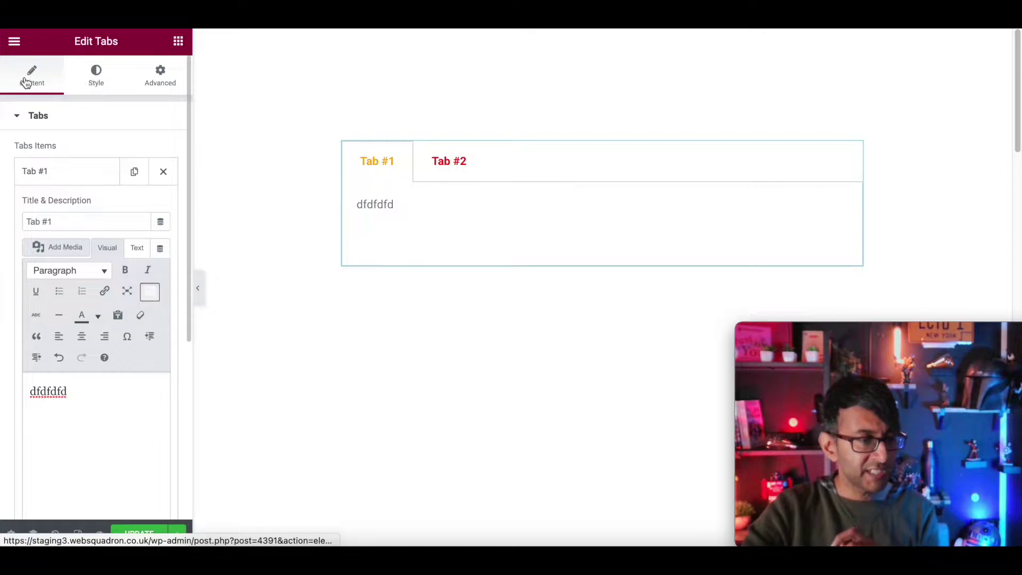
# - Set the Tabs widget's Position option to Vertical so Tab #1 and Tab #2 stack on the left
pyautogui.click(90, 80)
pyautogui.click(18, 91)
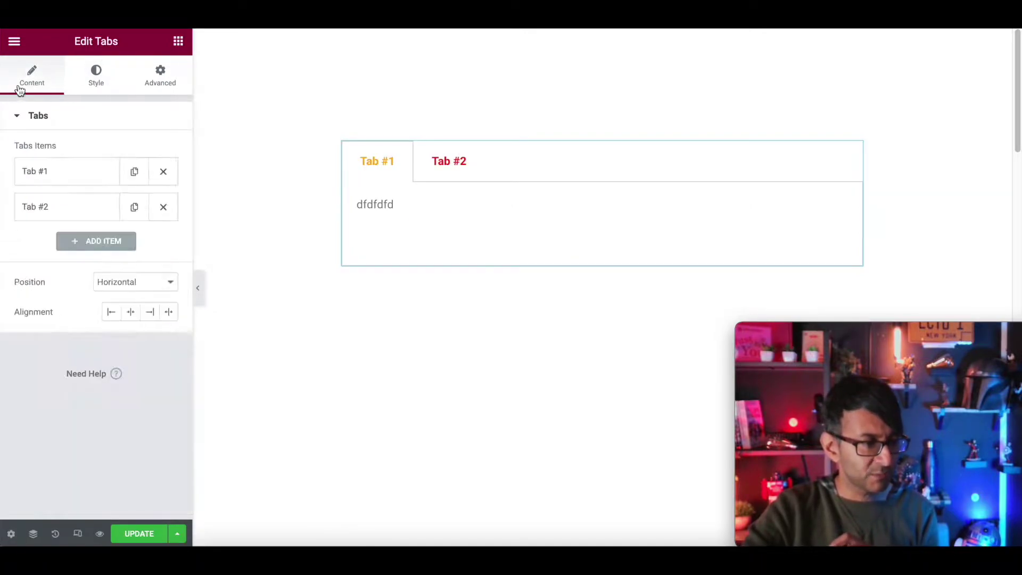
pyautogui.click(135, 286)
pyautogui.click(140, 313)
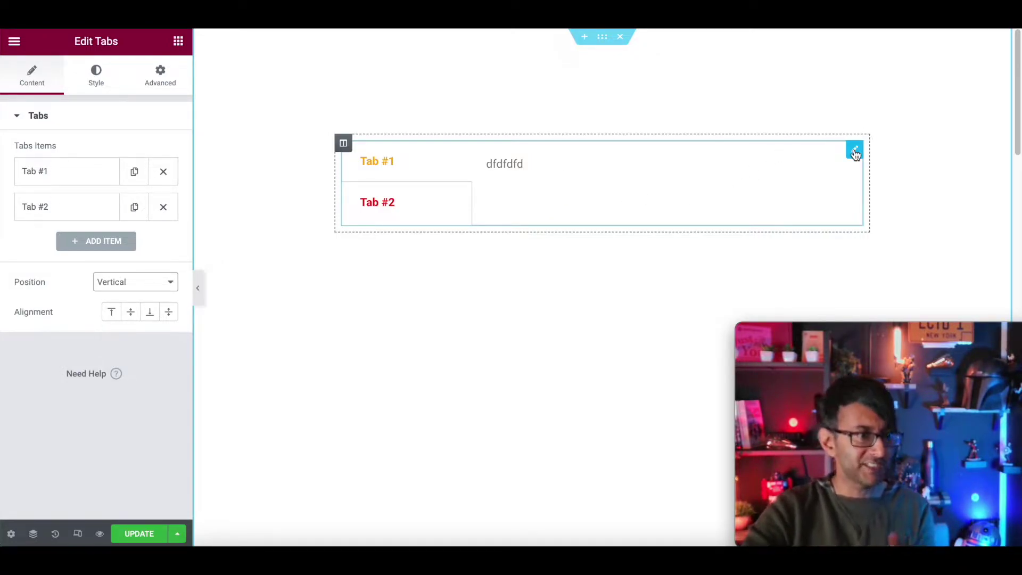
# - Paste an absolute-positioning .elementor-tab-content rule into the widget's Advanced > Custom CSS box
pyautogui.click(155, 78)
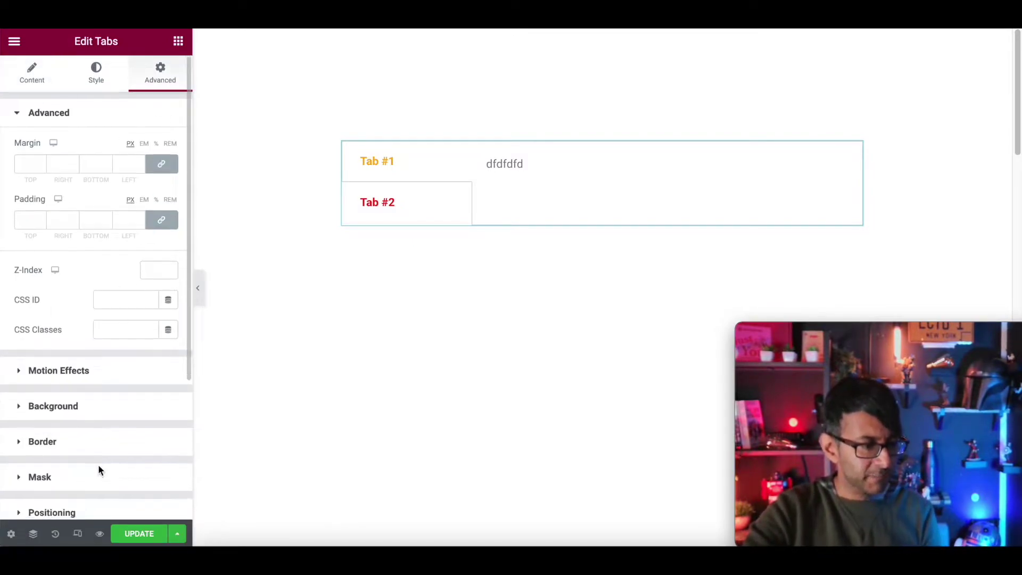
pyautogui.scroll(-4, 90, 493)
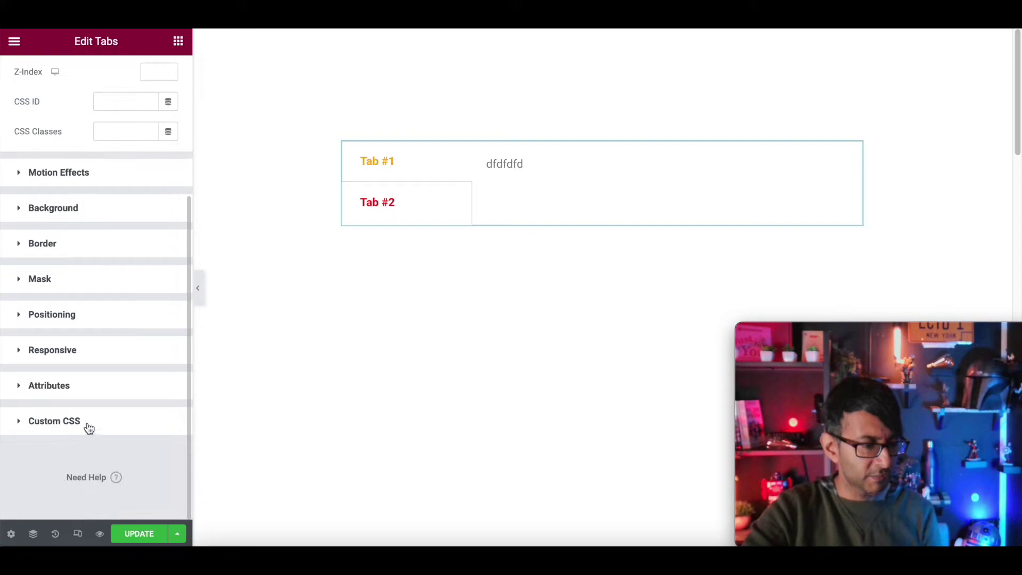
pyautogui.click(88, 424)
pyautogui.scroll(-1, 129, 414)
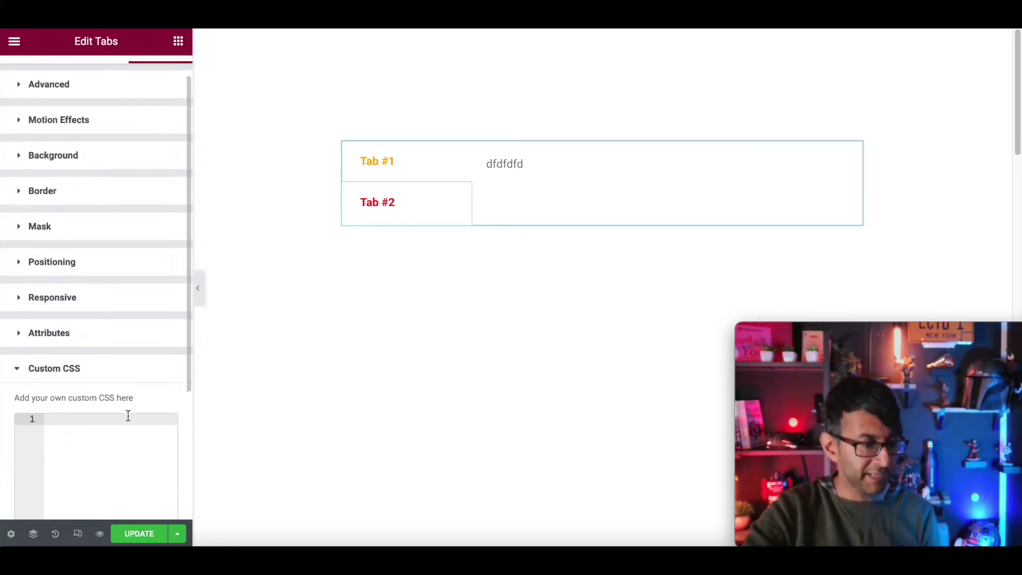
pyautogui.write('.elementor-tab-content .elementor-clearfix {   position: absolute;   margin-top: 250px;   margin-left: -121px; }')
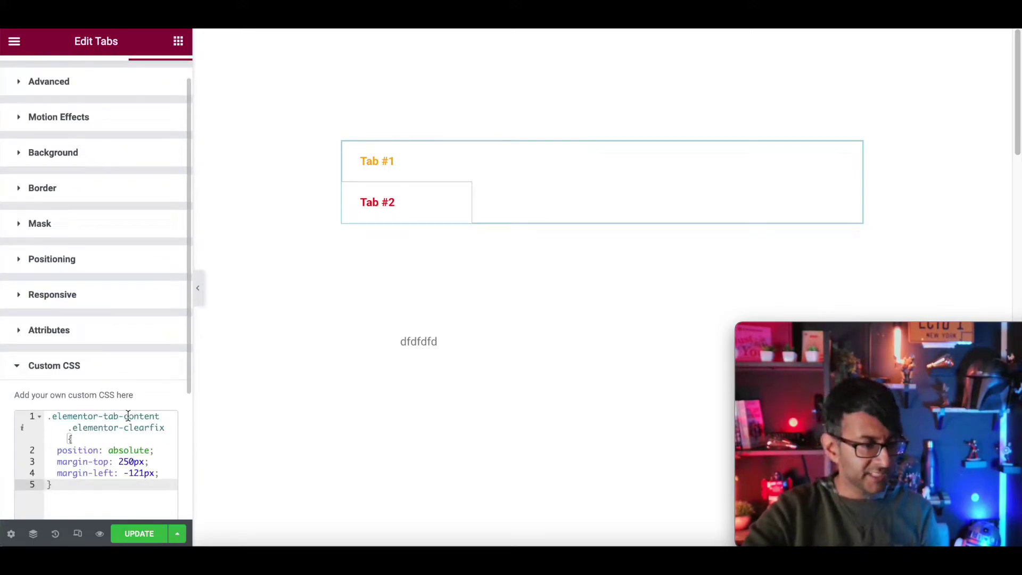
pyautogui.scroll(-1, 145, 421)
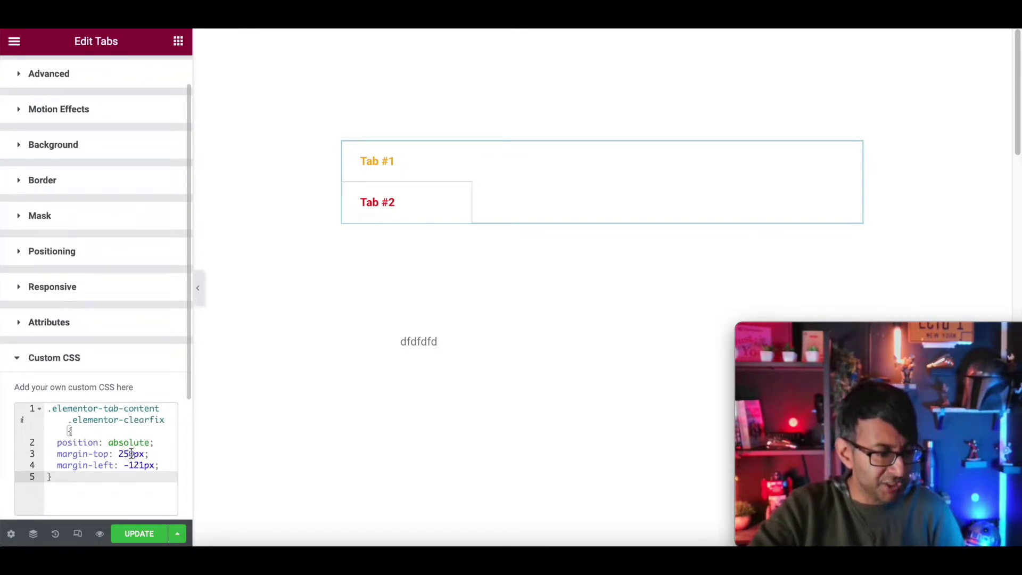
# - Edit the CSS margins to margin-top 130px and margin-left -175px
pyautogui.moveTo(132, 454)
pyautogui.mouseDown()
pyautogui.moveTo(118, 454)
pyautogui.moveTo(124, 466)
pyautogui.mouseUp()
pyautogui.write('0')
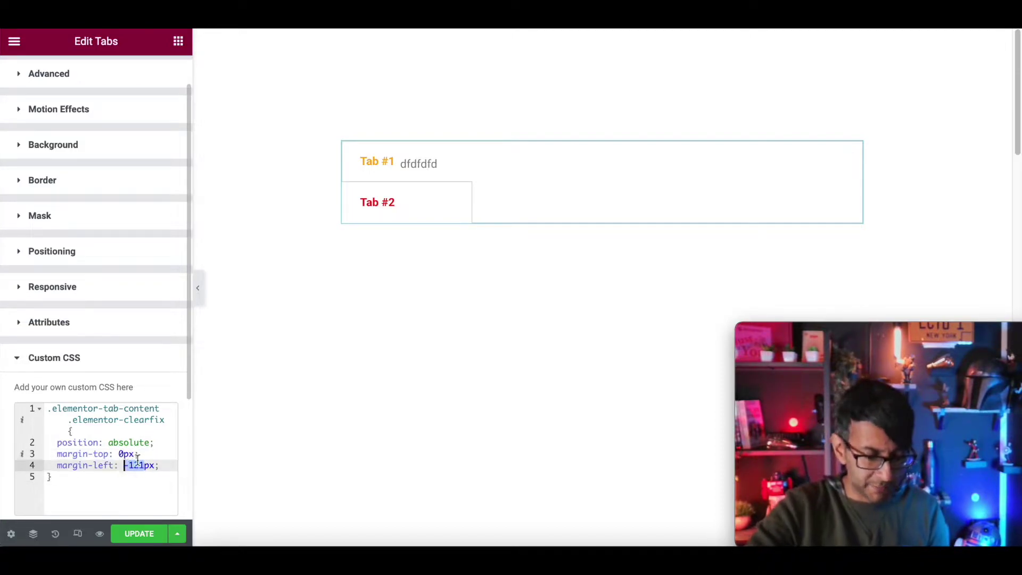
pyautogui.write('0')
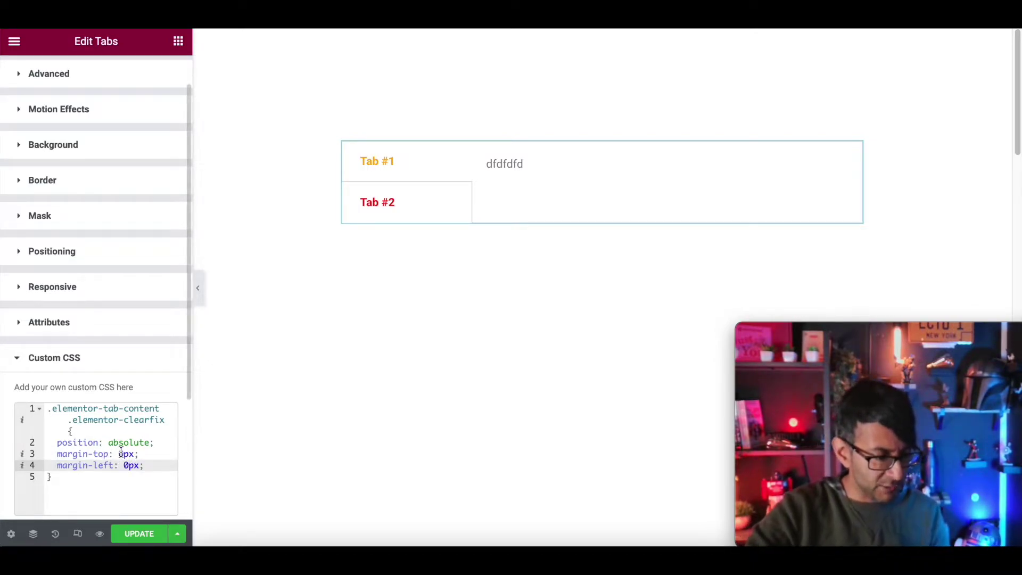
pyautogui.click(119, 453)
pyautogui.write('1')
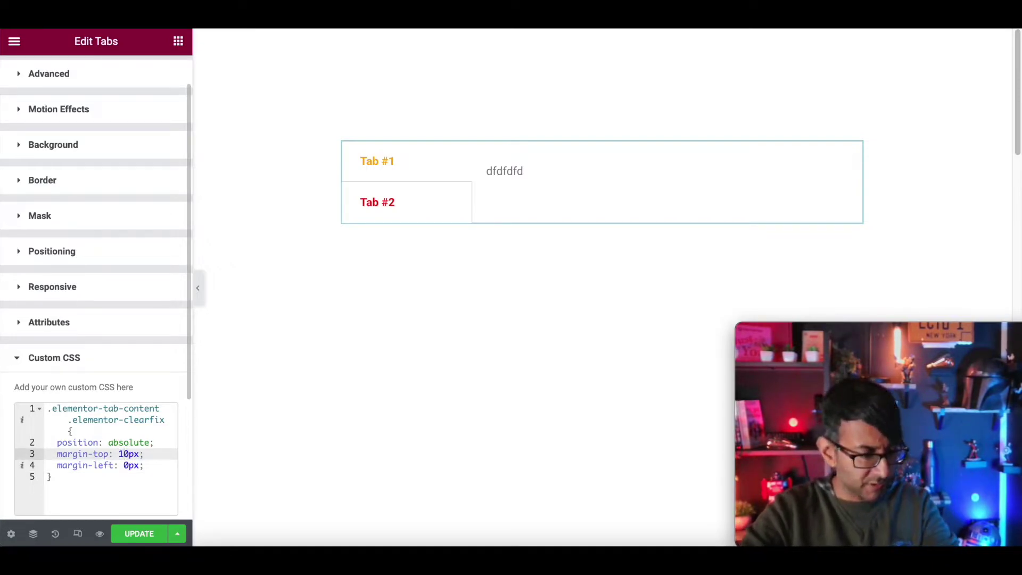
pyautogui.write('0')
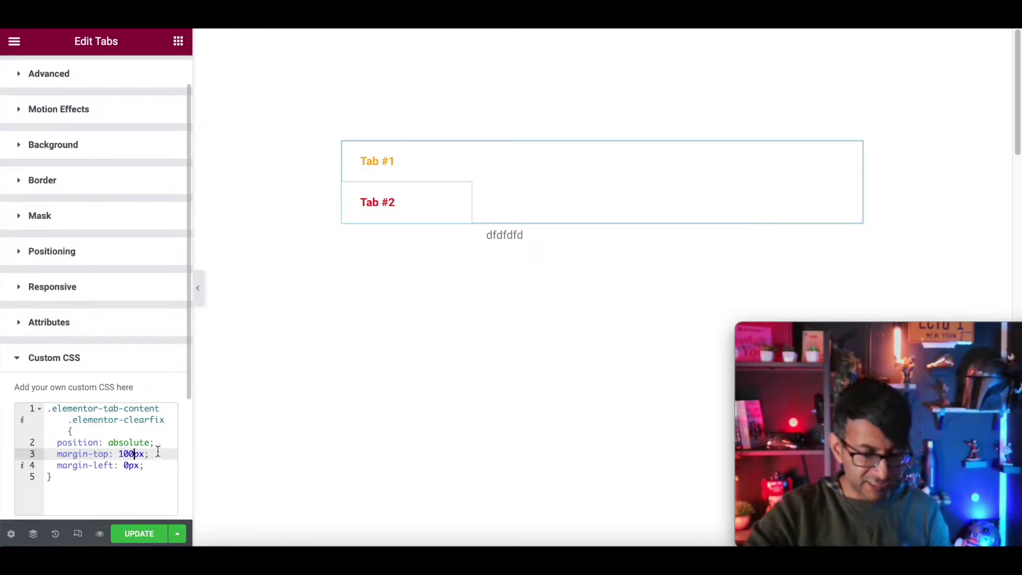
pyautogui.press('BackSpace')
pyautogui.press('BackSpace')
pyautogui.write('30')
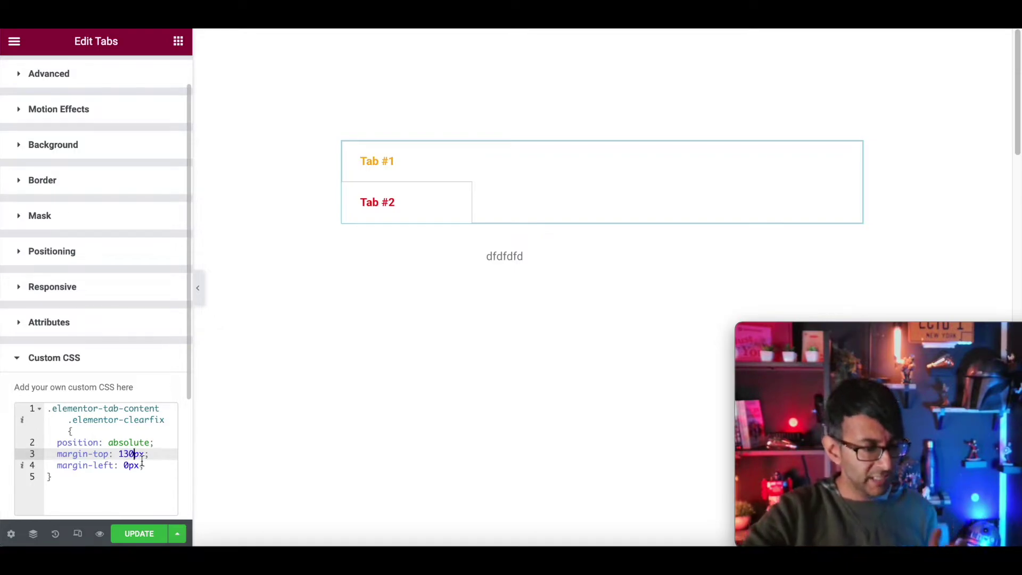
pyautogui.click(124, 466)
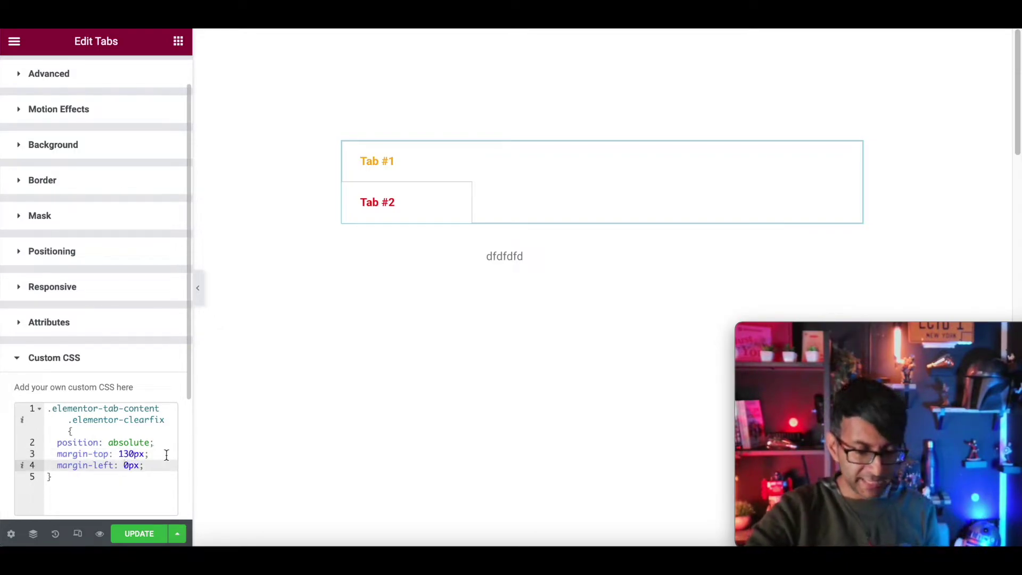
pyautogui.write('-1')
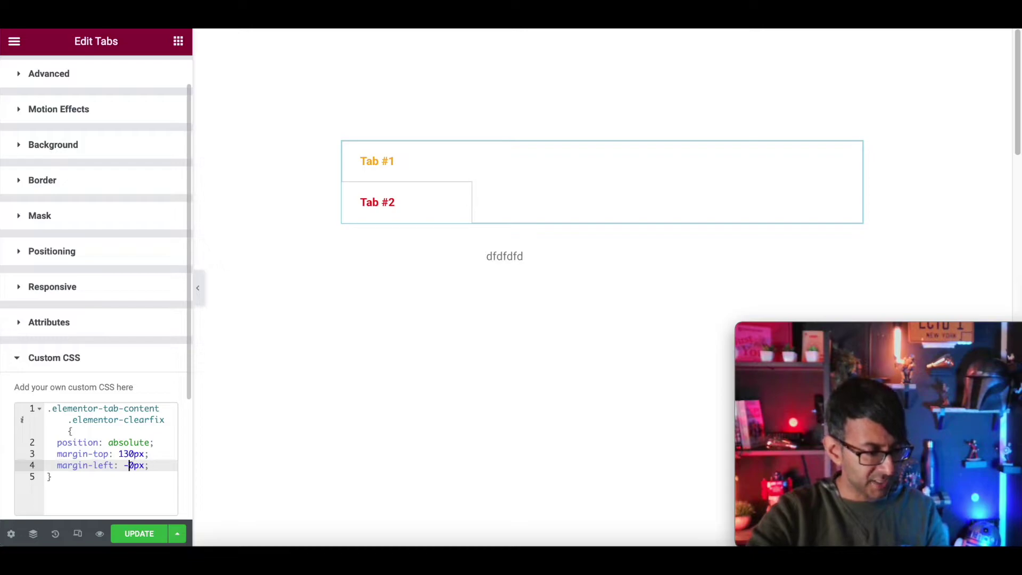
pyautogui.write('20')
pyautogui.press('BackSpace')
pyautogui.press('BackSpace')
pyautogui.press('BackSpace')
pyautogui.write('75')
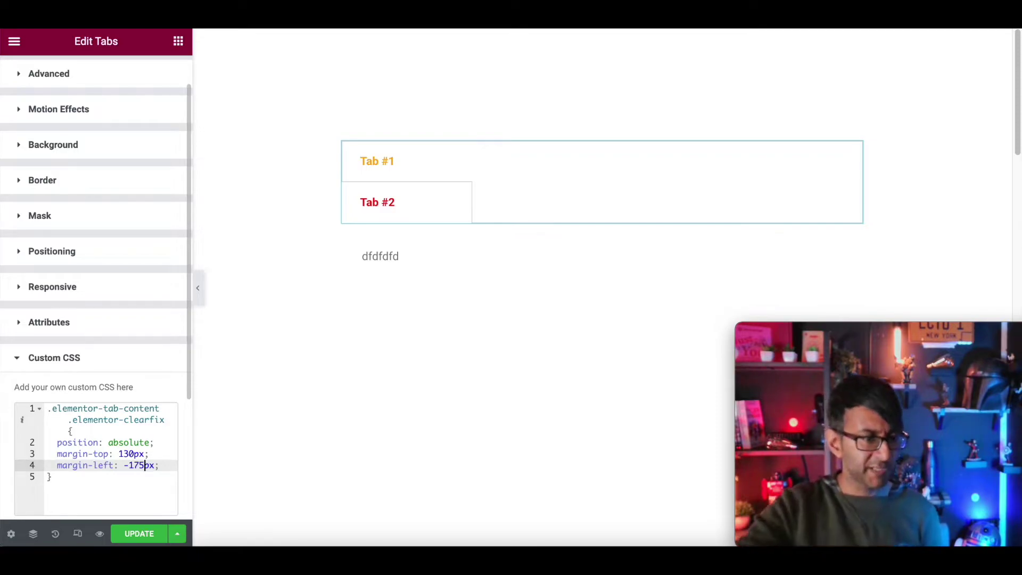
pyautogui.scroll(2, 101, 146)
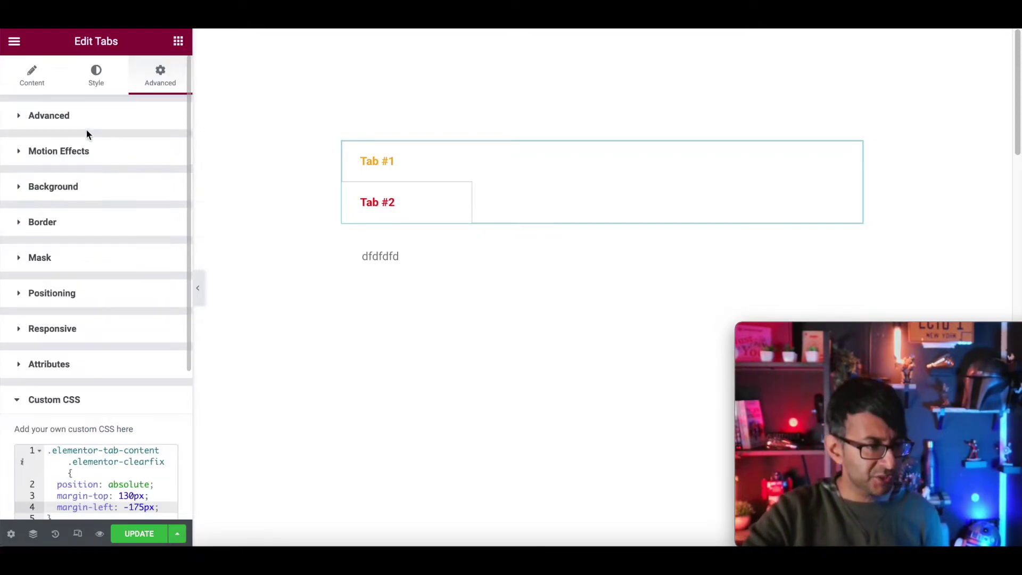
# - Set the tab titles' Border Width to 0 in the Style settings
pyautogui.click(92, 85)
pyautogui.doubleClick(147, 210)
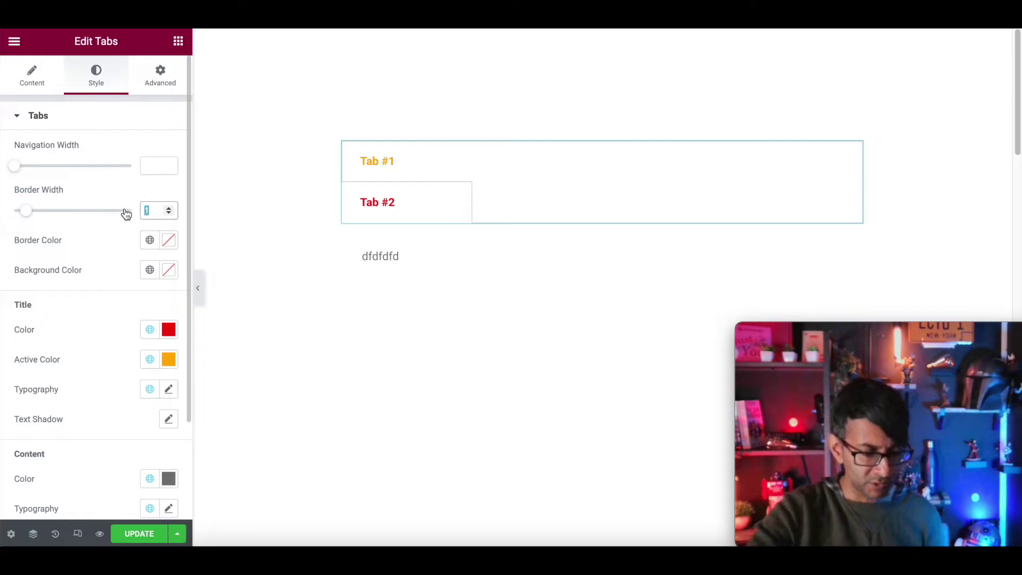
pyautogui.write('0')
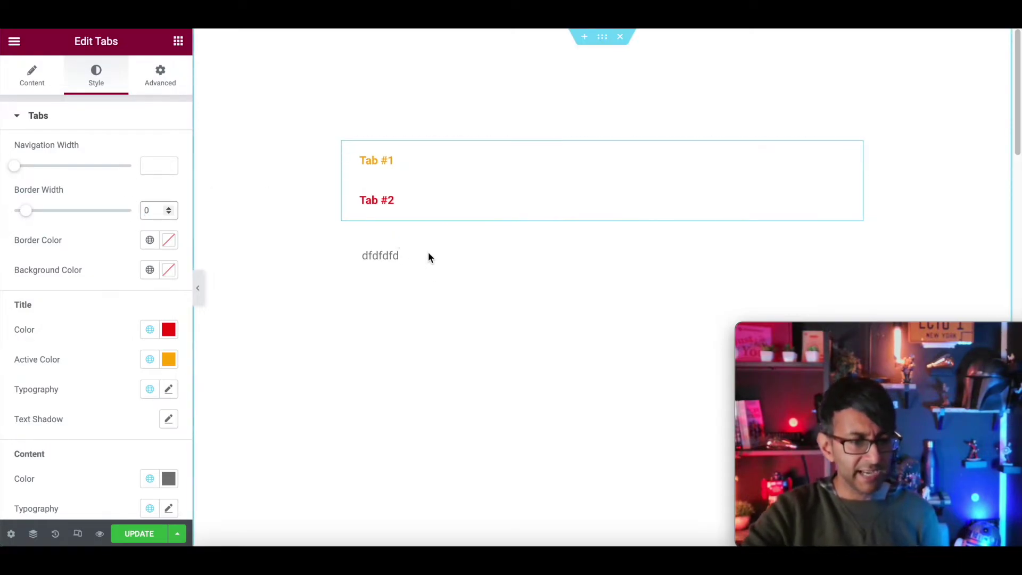
pyautogui.click(405, 256)
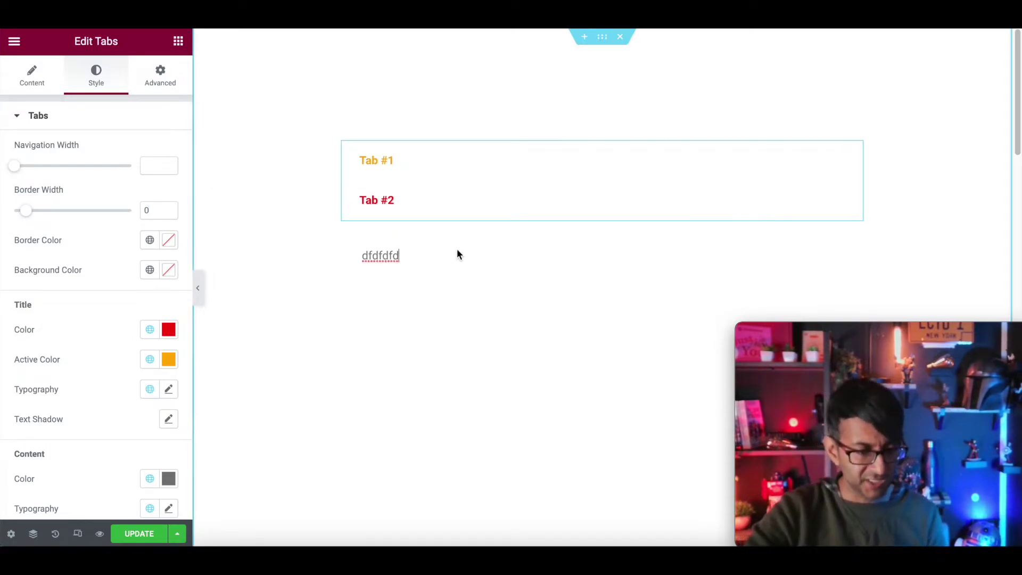
# - Expand Tab #2 in the Content settings and inspect its Lorem ipsum description
pyautogui.click(33, 74)
pyautogui.click(85, 208)
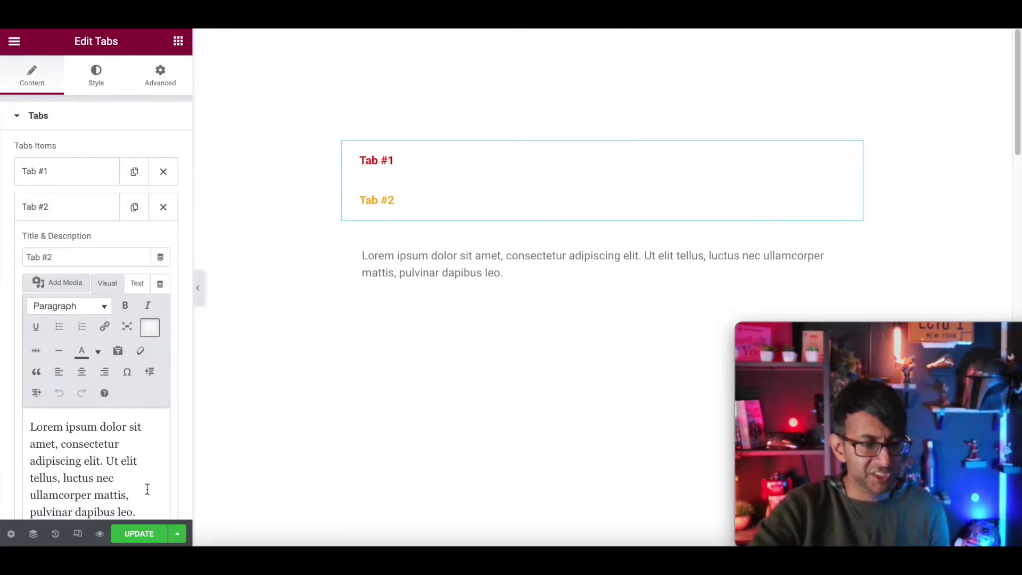
pyautogui.moveTo(143, 492); pyautogui.dragTo(7, 426)
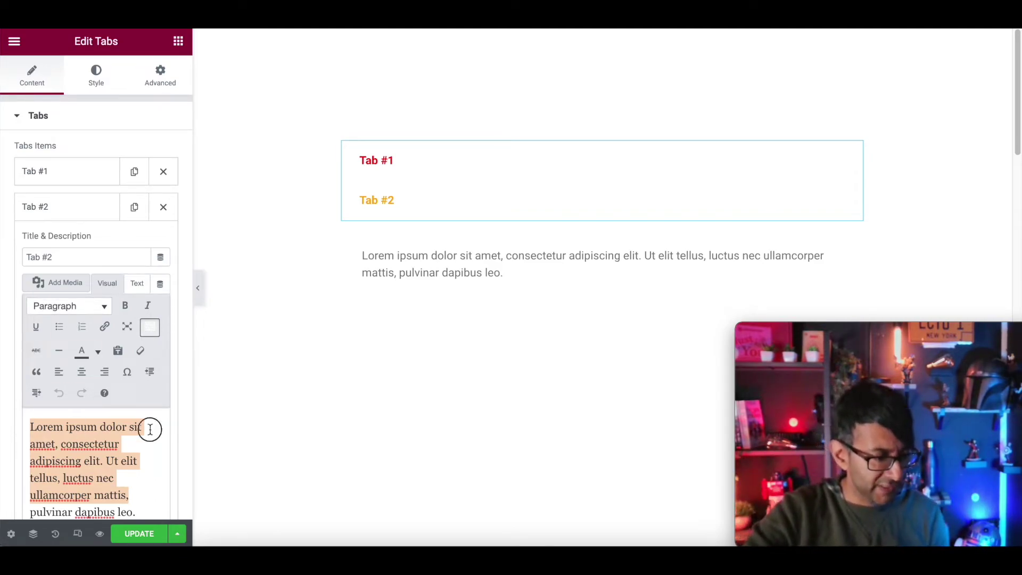
pyautogui.click(139, 446)
# - Insert the DJ-deck image into Tab #1 below 'dfdfdfd' and shrink it to a small thumbnail
pyautogui.click(68, 176)
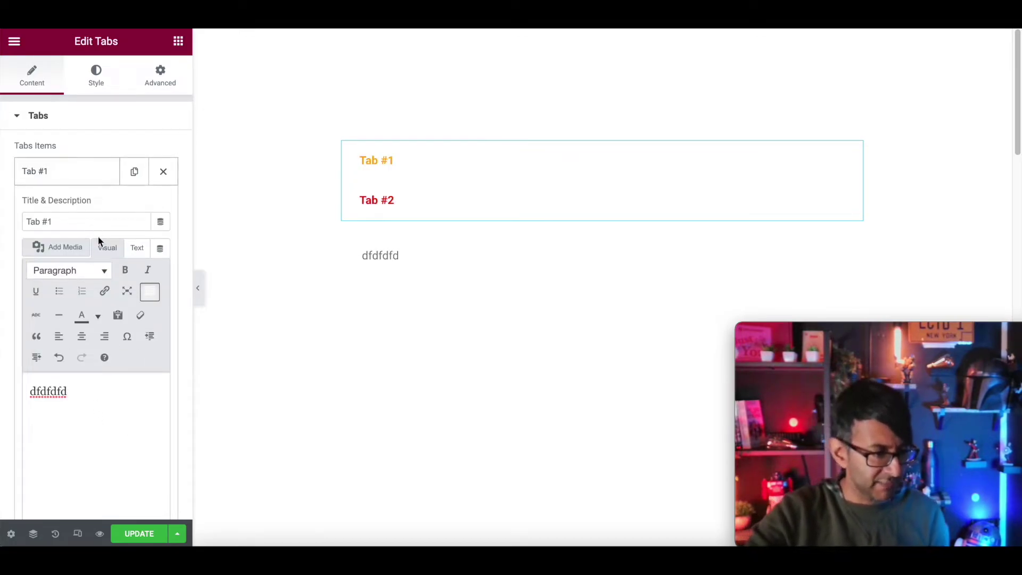
pyautogui.click(63, 247)
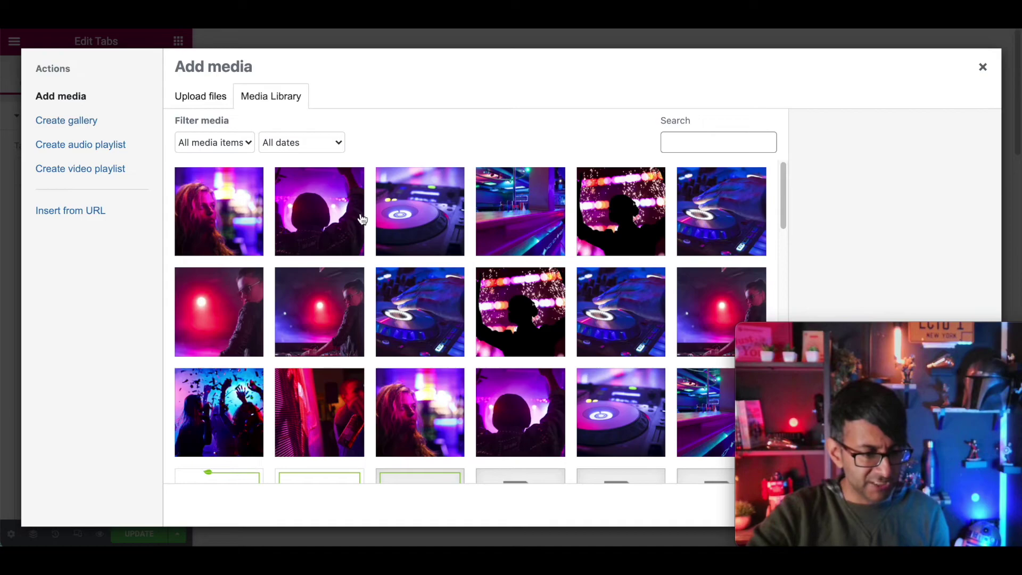
pyautogui.click(430, 211)
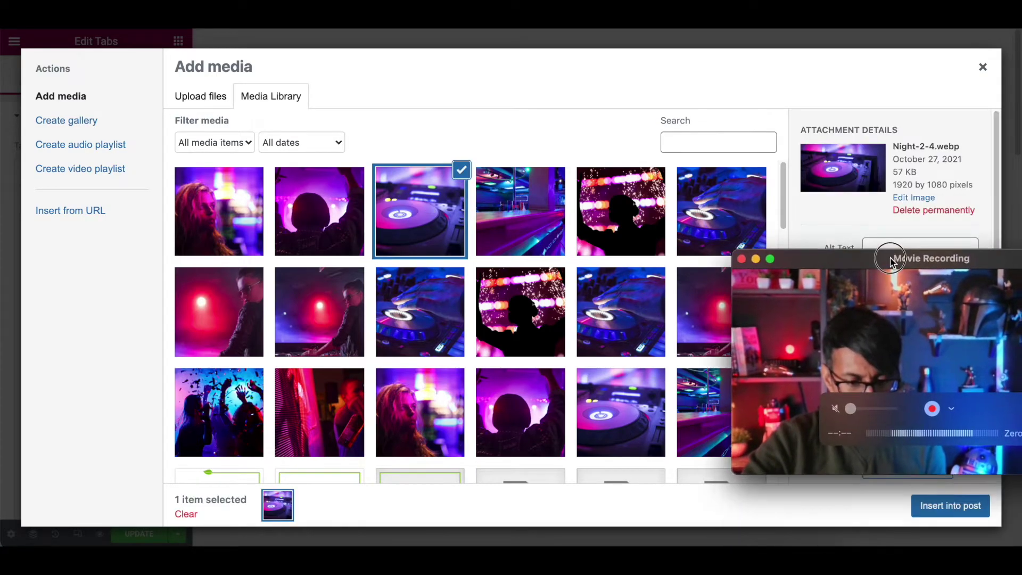
pyautogui.click(947, 508)
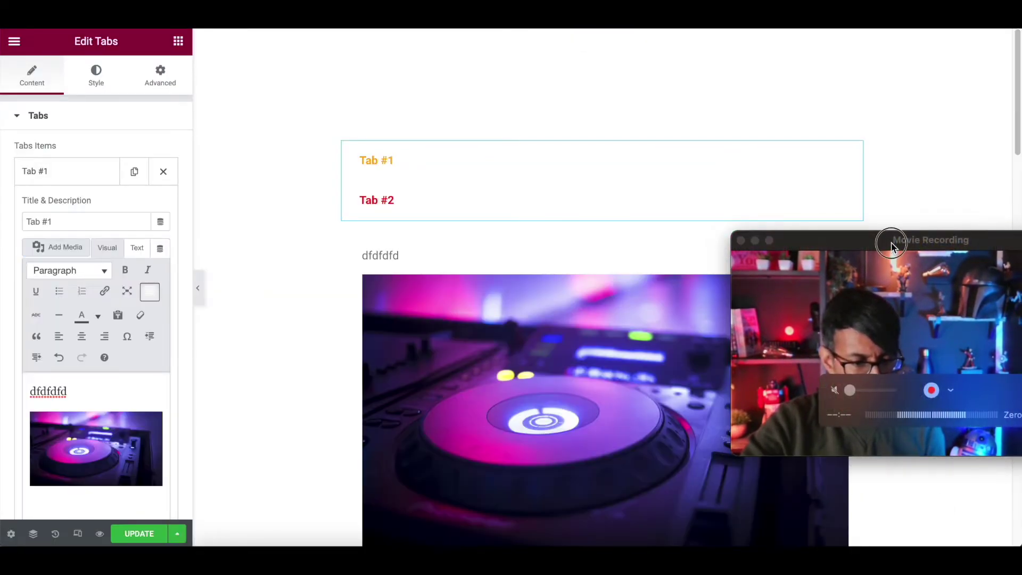
pyautogui.click(153, 461)
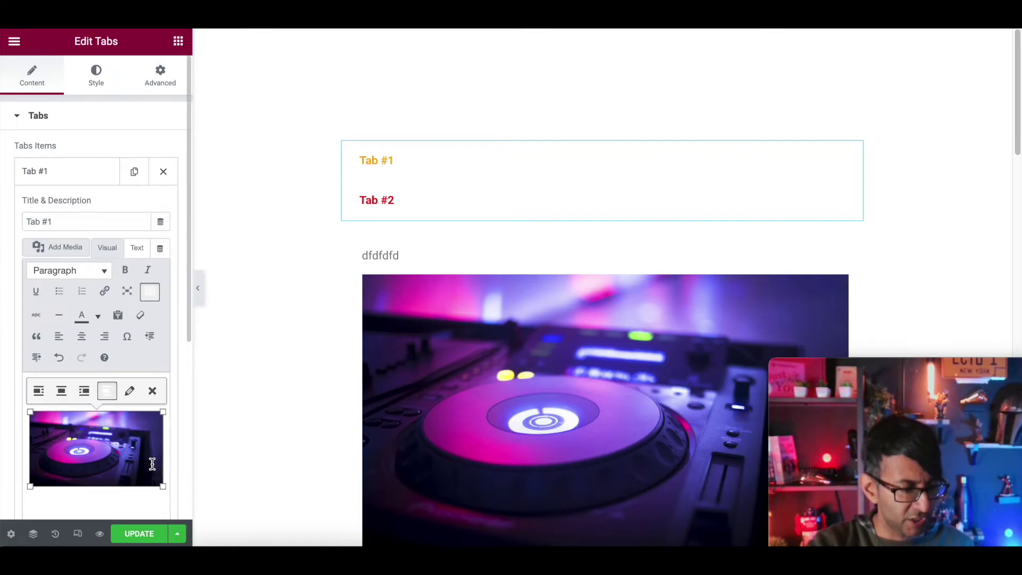
pyautogui.moveTo(164, 488); pyautogui.dragTo(119, 461)
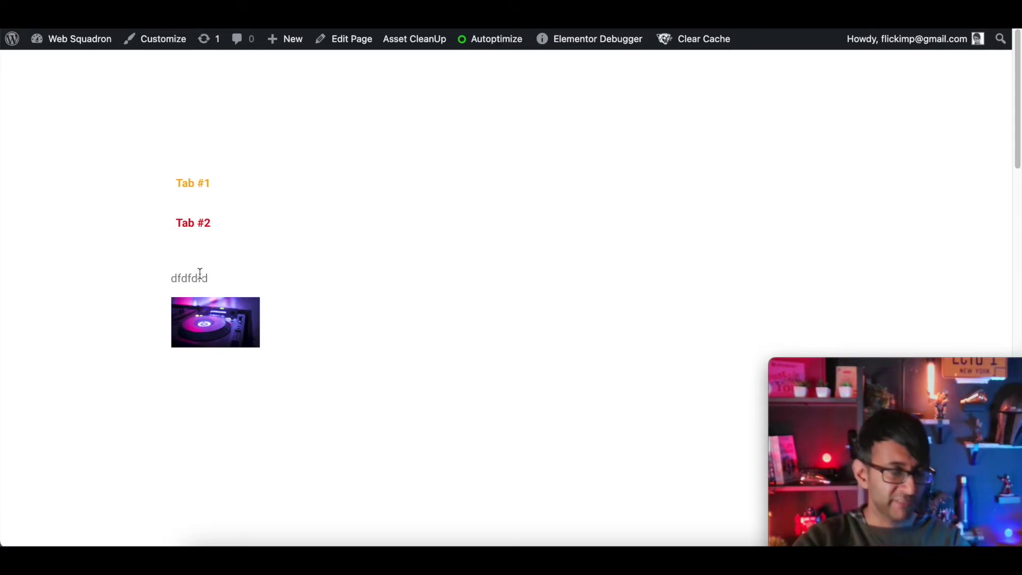
# - On the live page, switch between Tab #2 and Tab #1 to confirm each tab's content shows below the titles
pyautogui.click(207, 229)
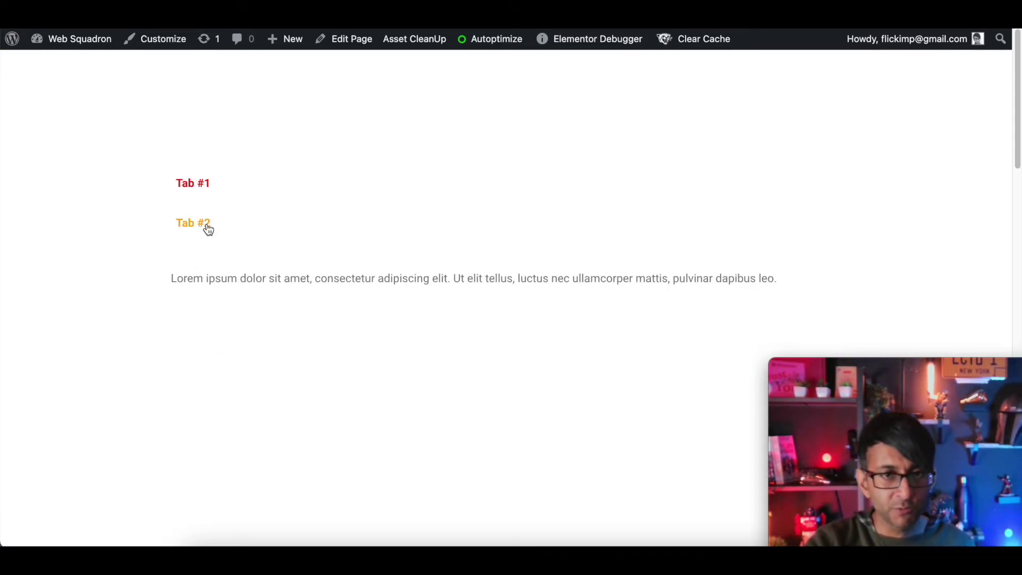
pyautogui.moveTo(202, 208)
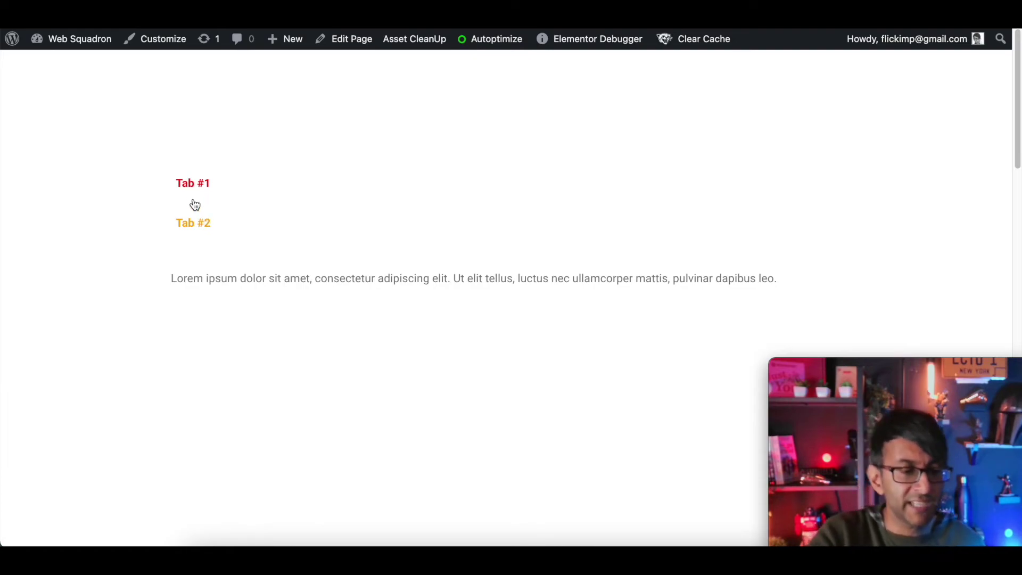
pyautogui.click(194, 228)
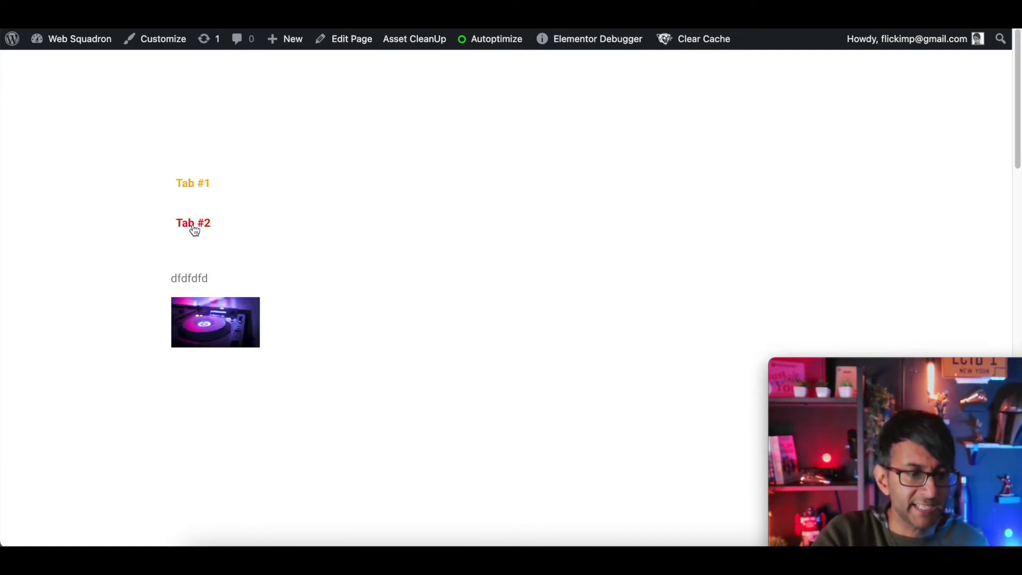
pyautogui.click(199, 189)
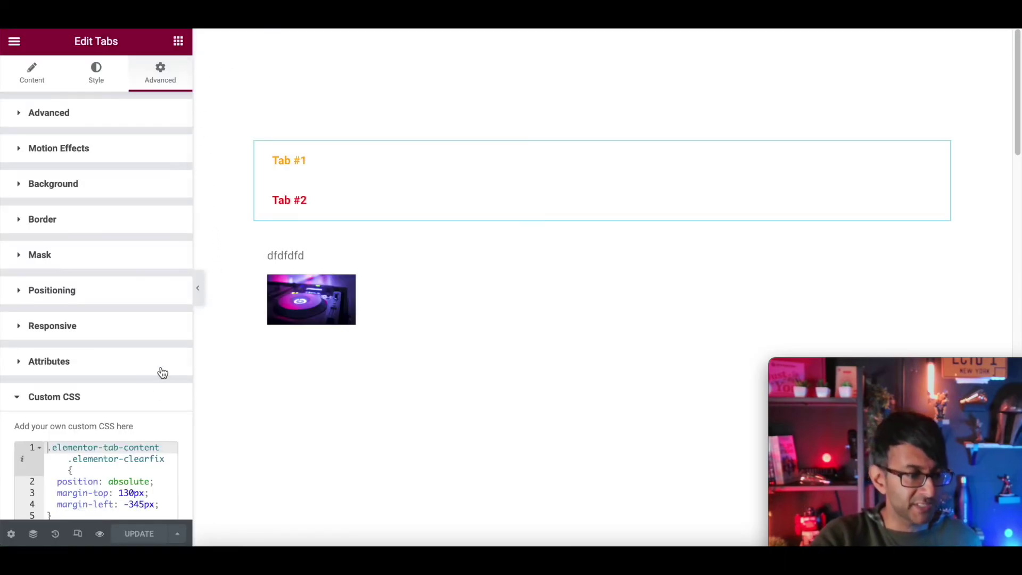
pyautogui.scroll(-3, 158, 383)
# - Copy the custom CSS rule into a new Heading widget above the tabs, split across indented lines
pyautogui.moveTo(149, 340); pyautogui.dragTo(38, 267)
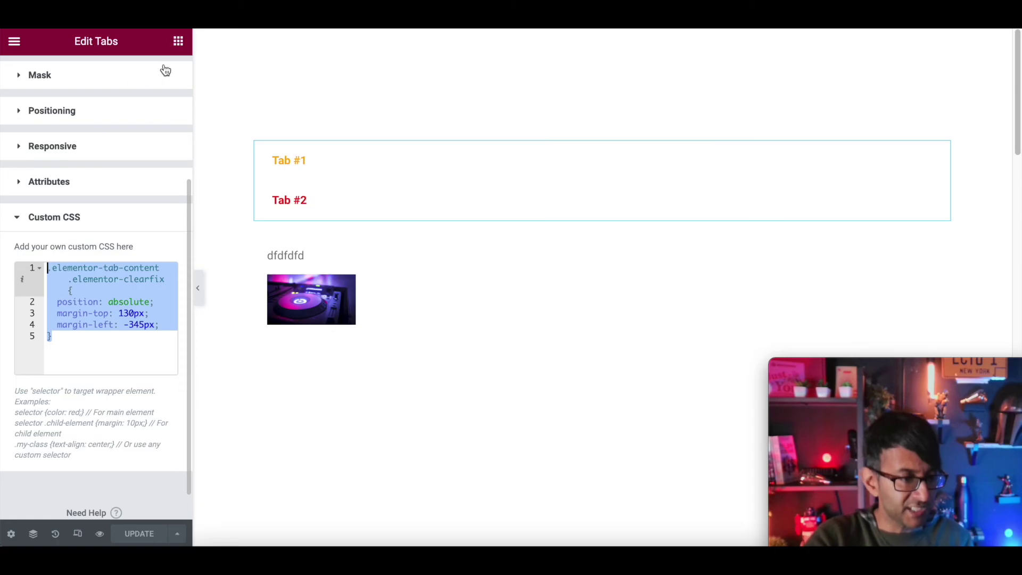
pyautogui.click(177, 42)
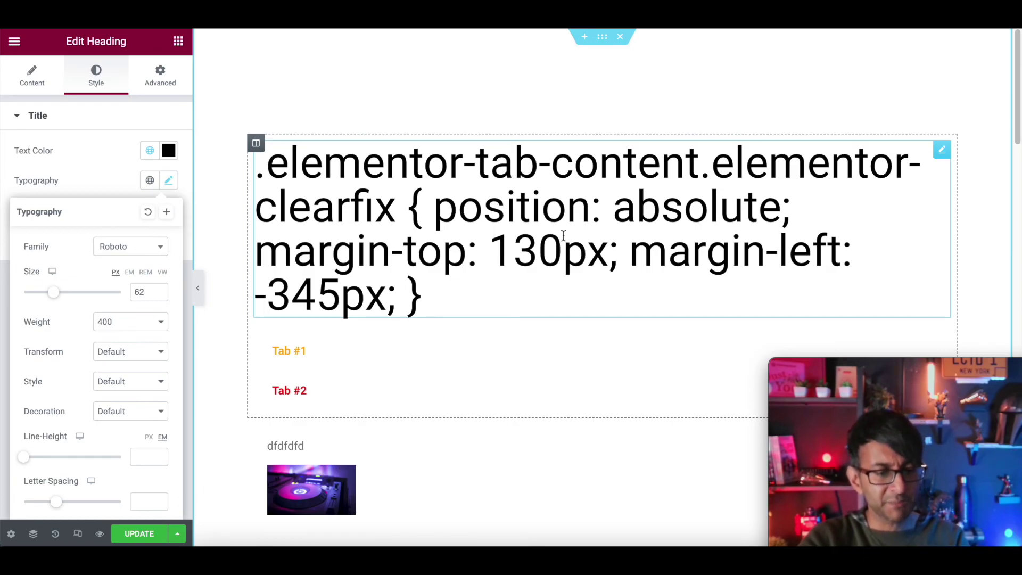
pyautogui.click(626, 244)
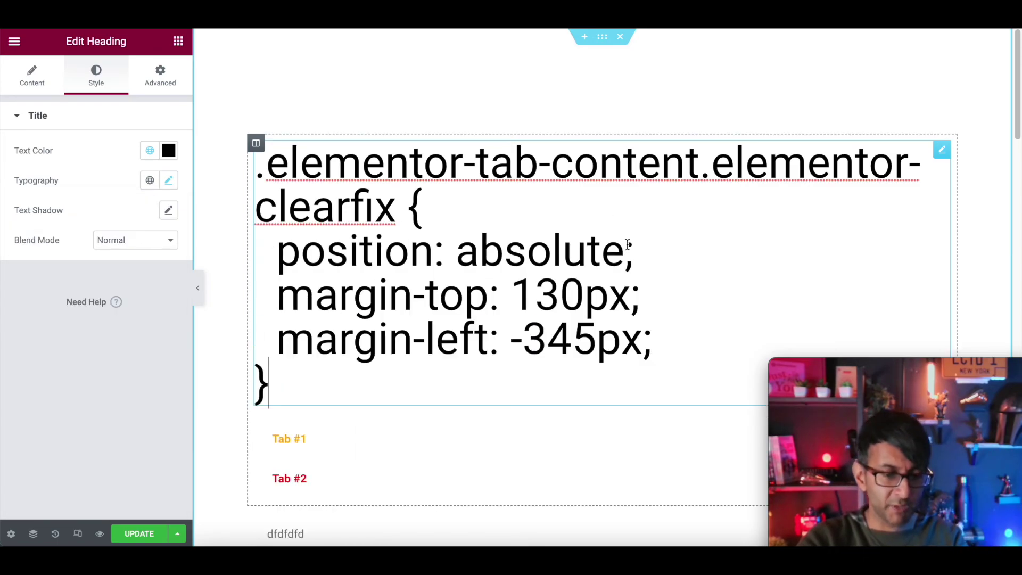